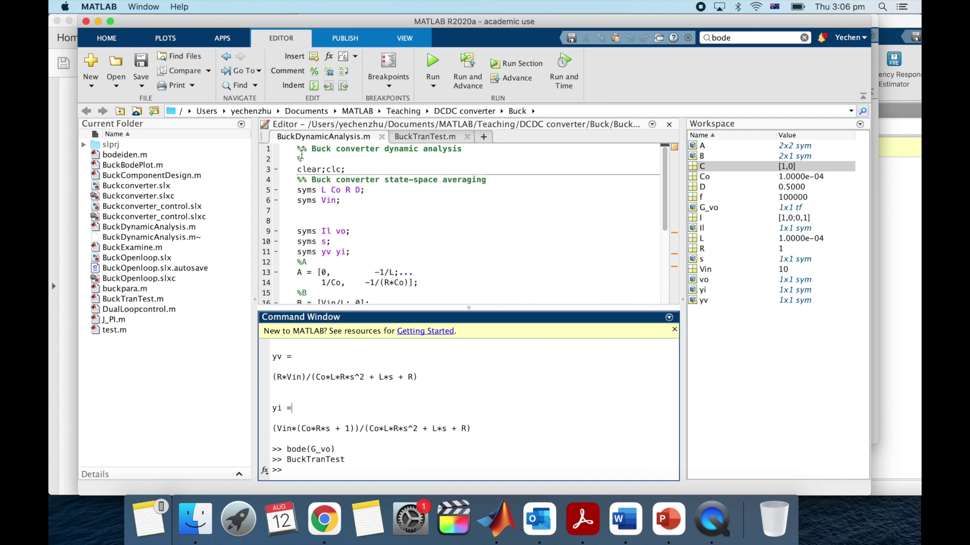
Scroll BuckDynamicAnalysis.m to the vo/duty and iL/duty transfer functions (lines 14–28) and run the script.
scroll(336, 208, "down", 3)
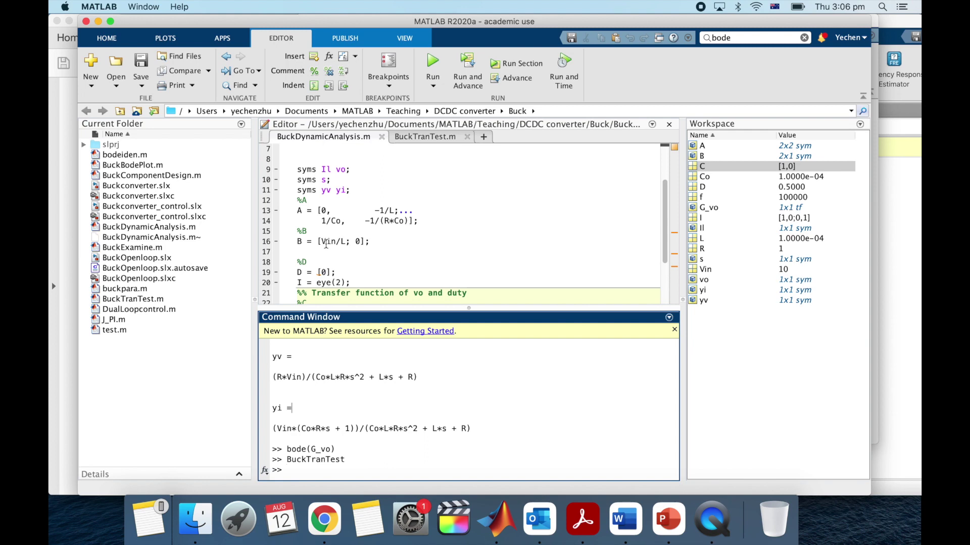
scroll(326, 244, "down", 4)
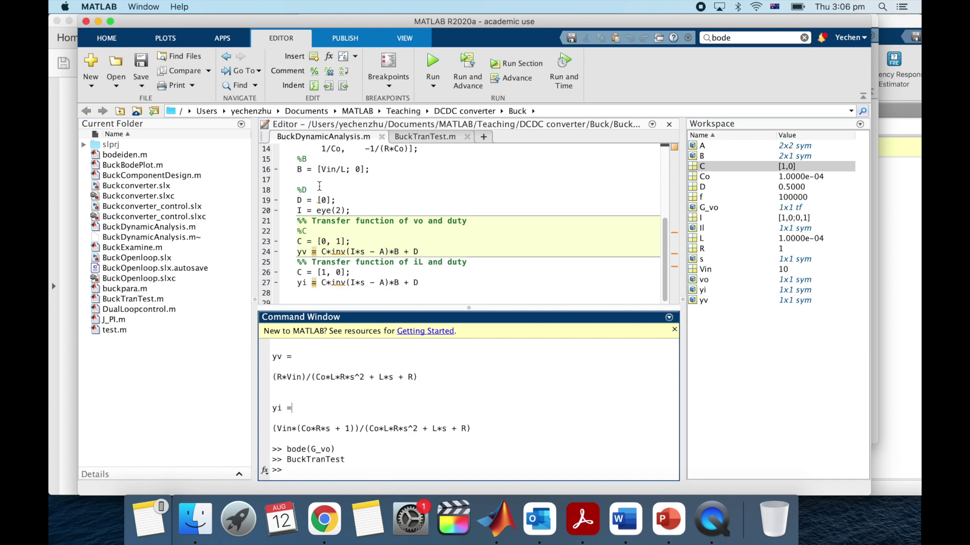
left_click(313, 167)
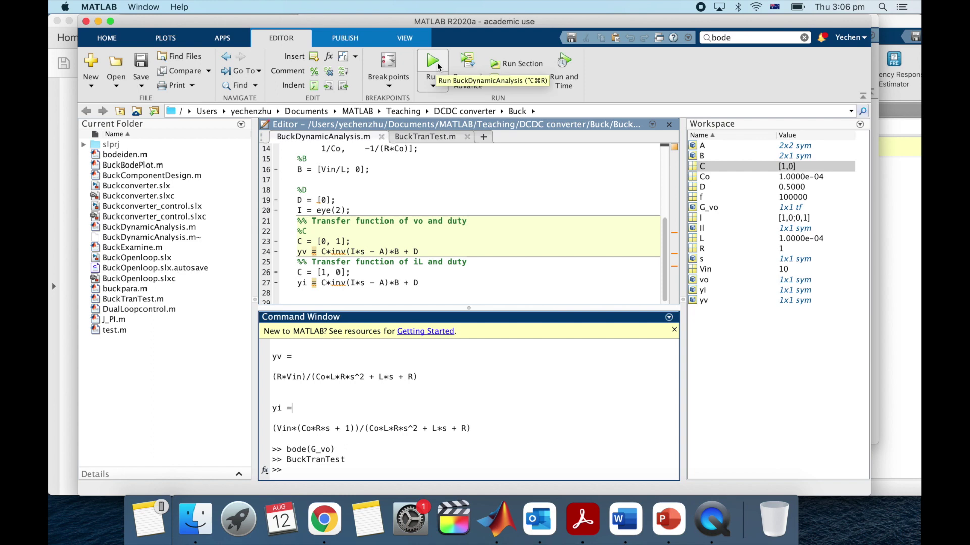
left_click(437, 66)
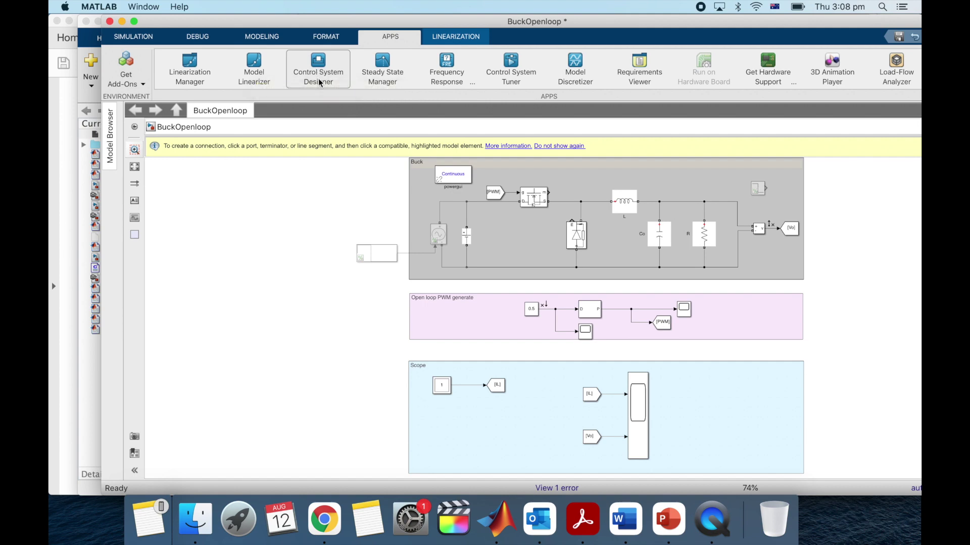
Launch the Model Linearizer on its Estimation tab, then return to the BuckOpenloop diagram.
left_click(256, 81)
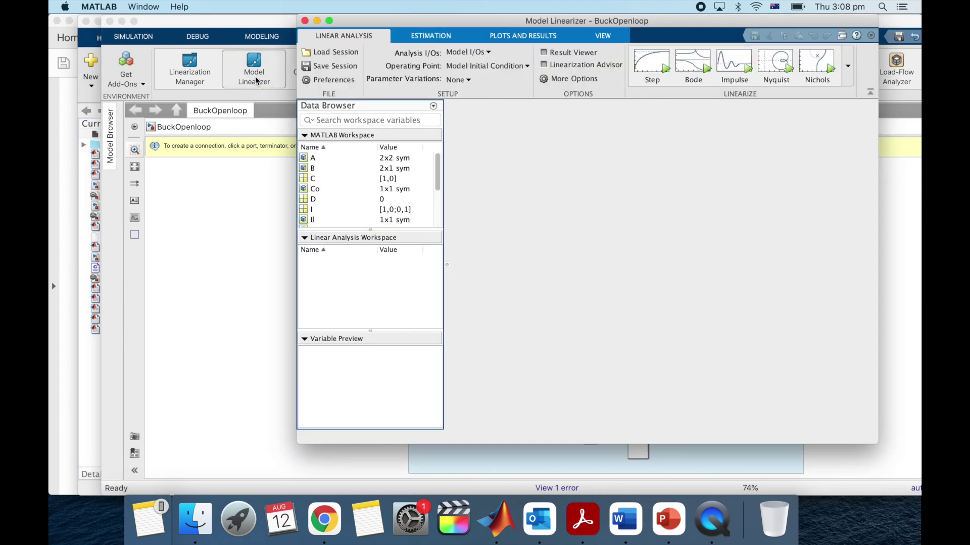
left_click(413, 65)
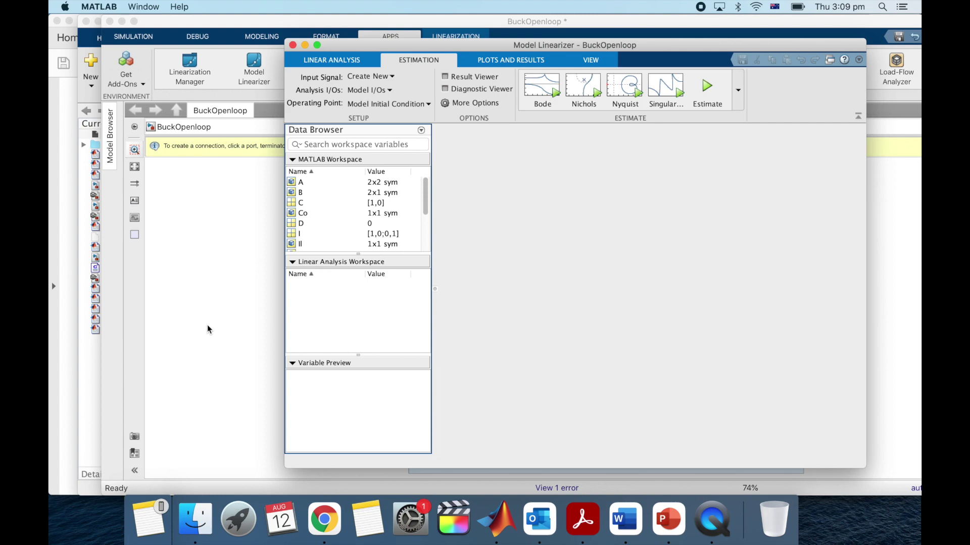
left_click(230, 310)
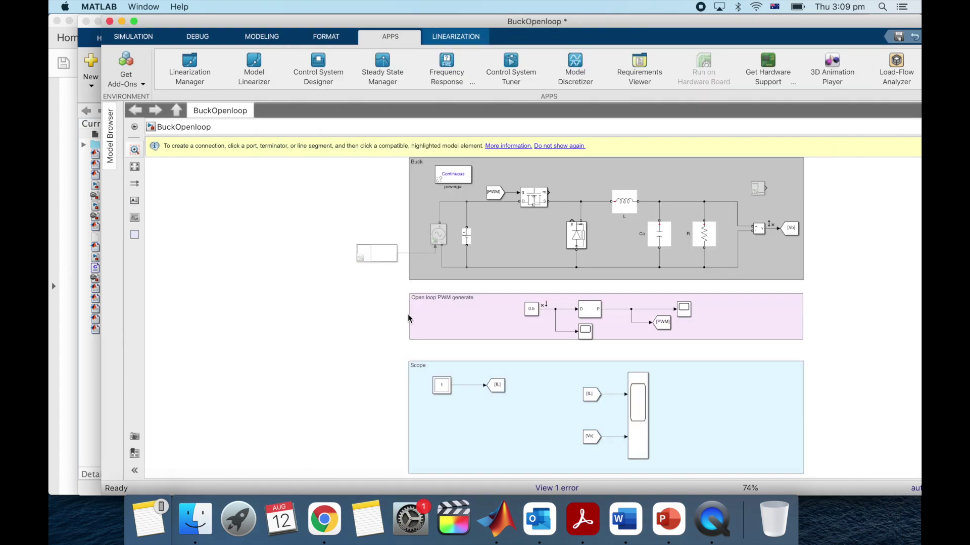
Add linearization points: Open-loop Input on the 0.5 duty line, Open-loop Output on the [Vo] line.
left_click(545, 311)
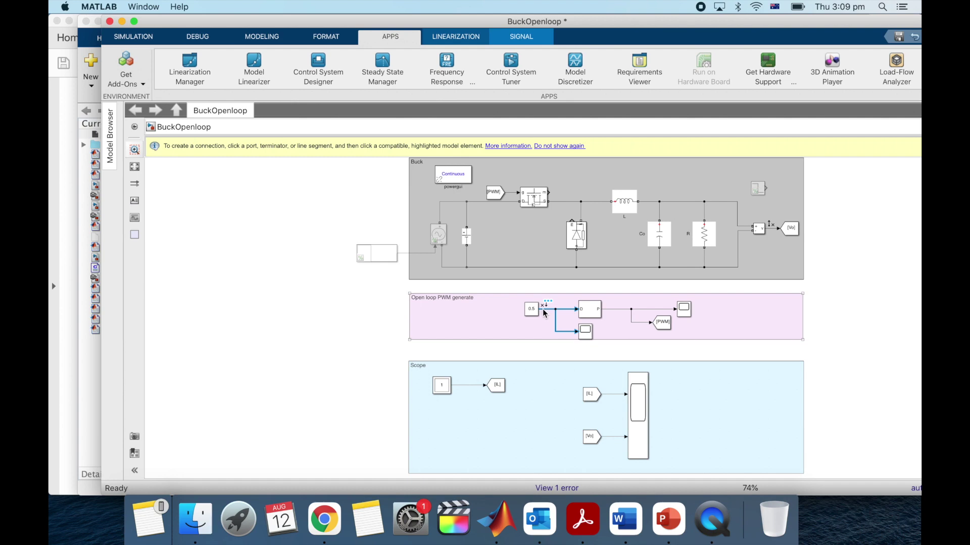
left_click(446, 40)
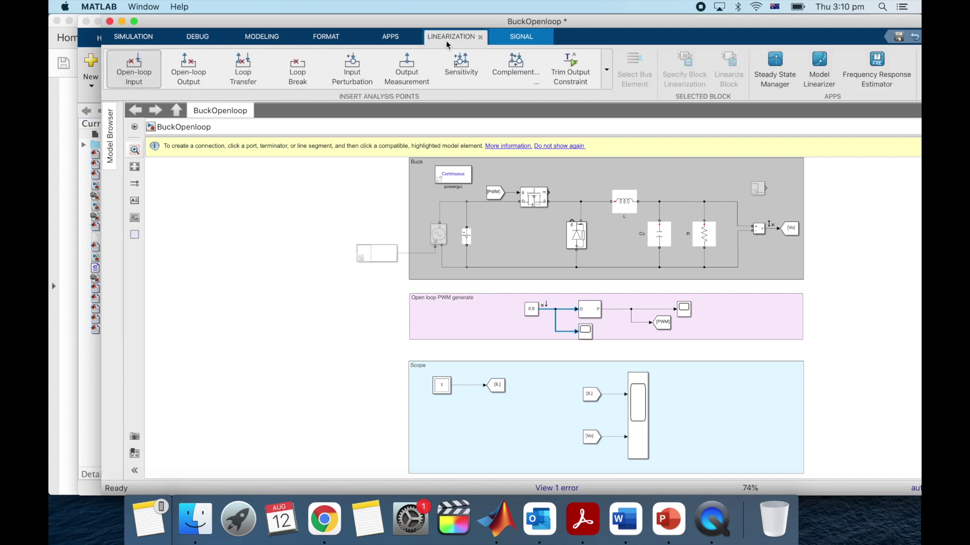
left_click(135, 74)
left_click(773, 232)
left_click(773, 230)
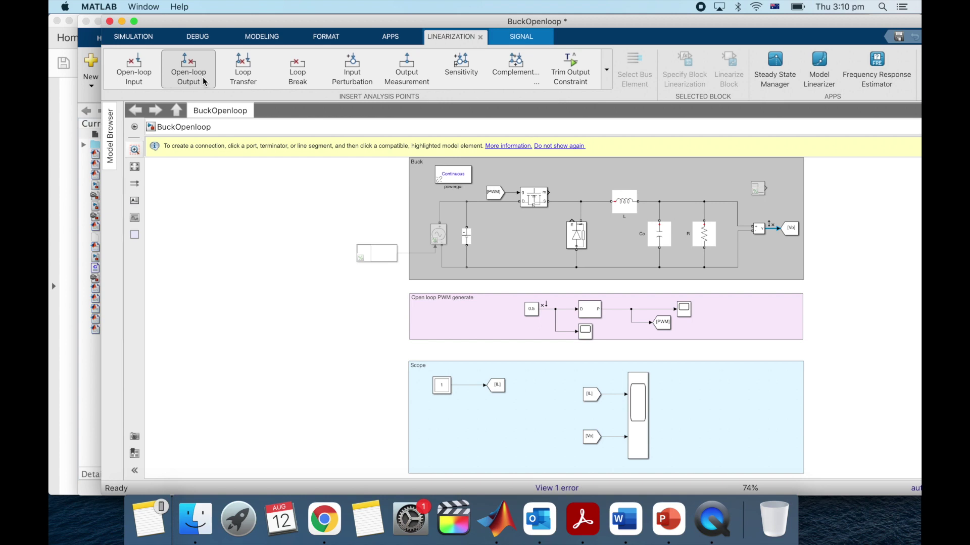
In Model Linearizer's Estimation tab, keep Model I/Os and start a new Sinestream input signal.
left_click(389, 36)
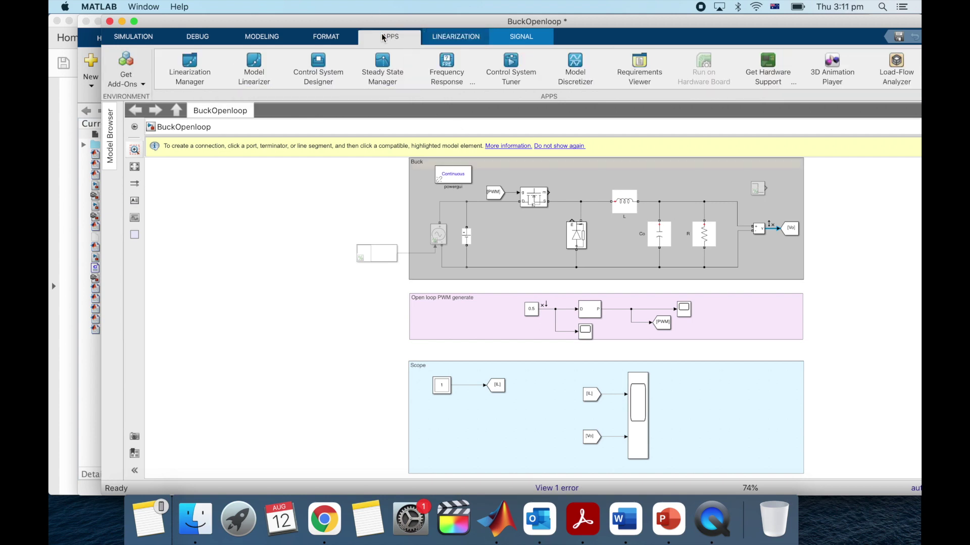
left_click(253, 76)
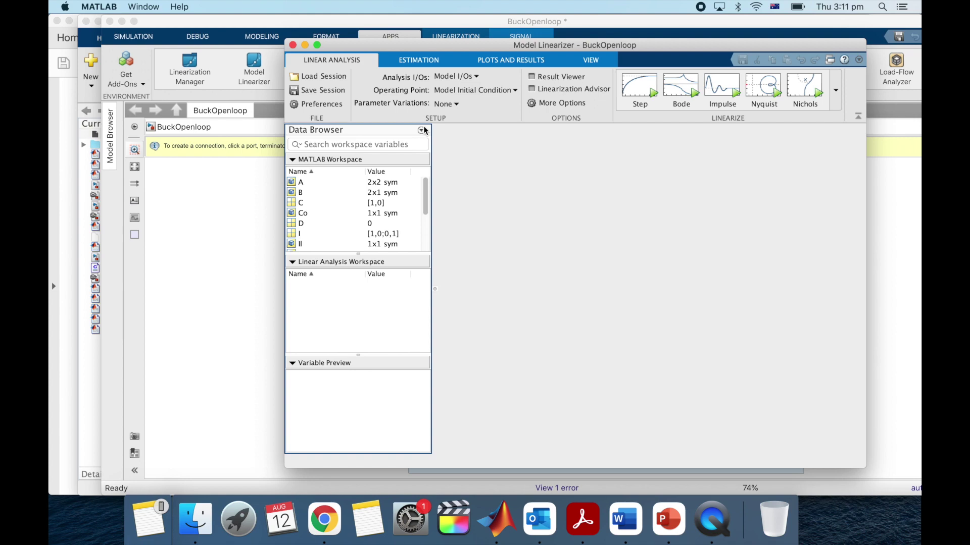
left_click(421, 61)
left_click(369, 90)
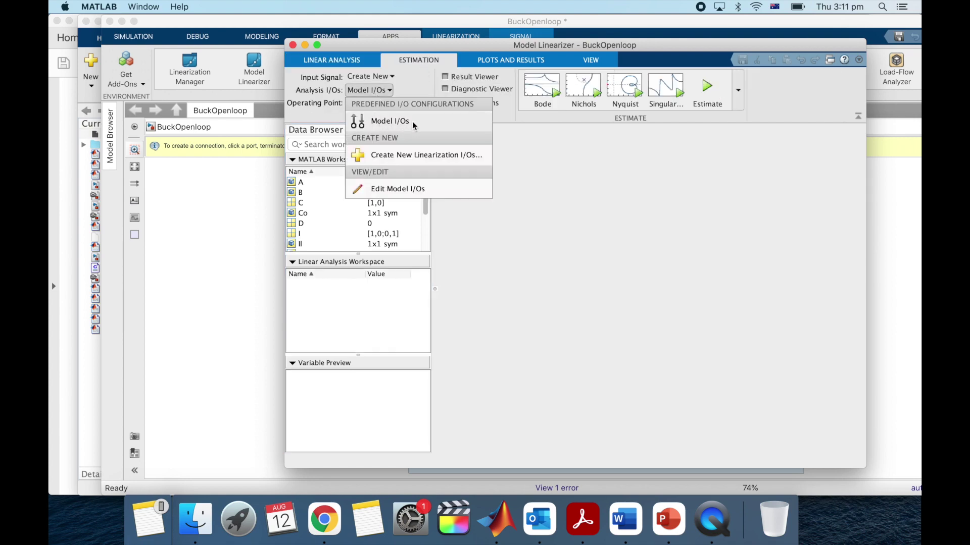
left_click(412, 122)
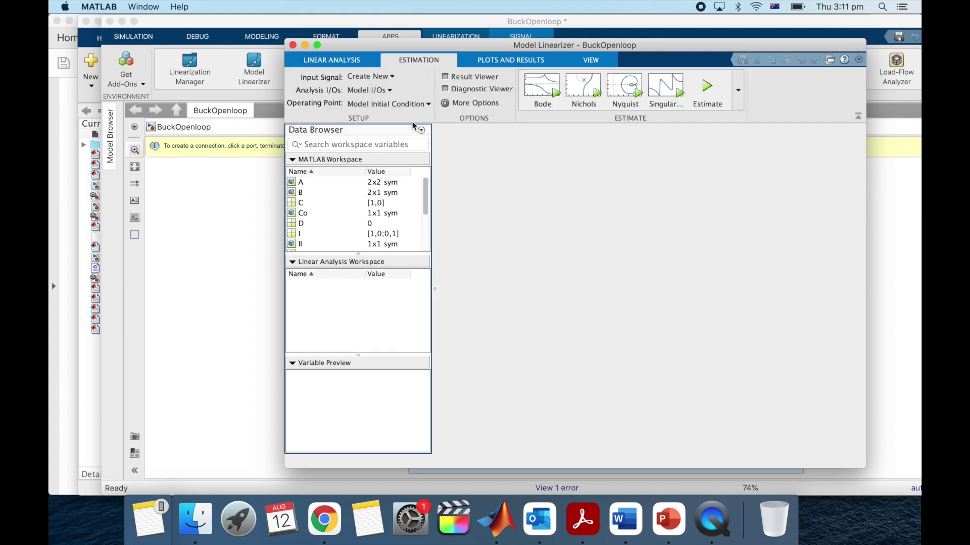
left_click(391, 78)
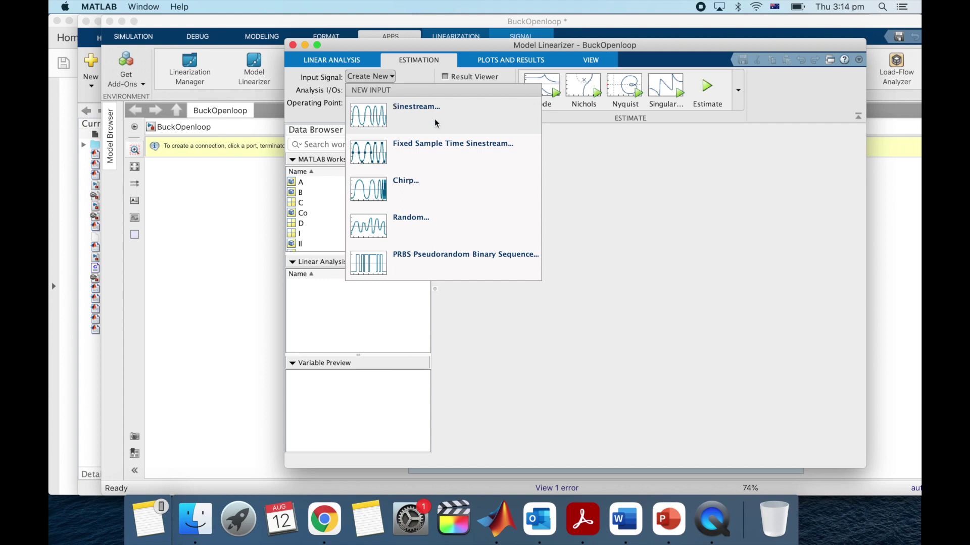
left_click(434, 119)
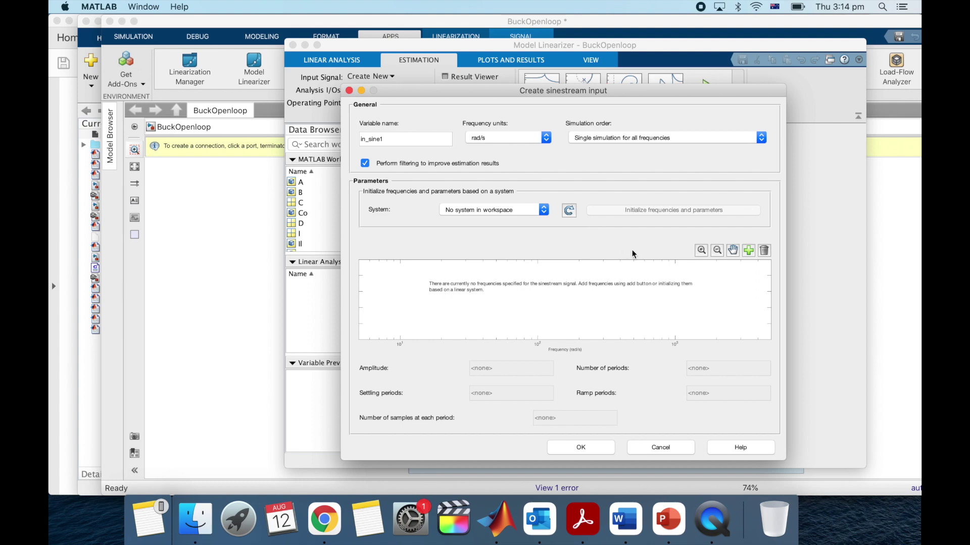
Add 30 logarithmically spaced frequencies from 10 to 1000 rad/s, then return to the BuckOpenloop diagram.
left_click(748, 251)
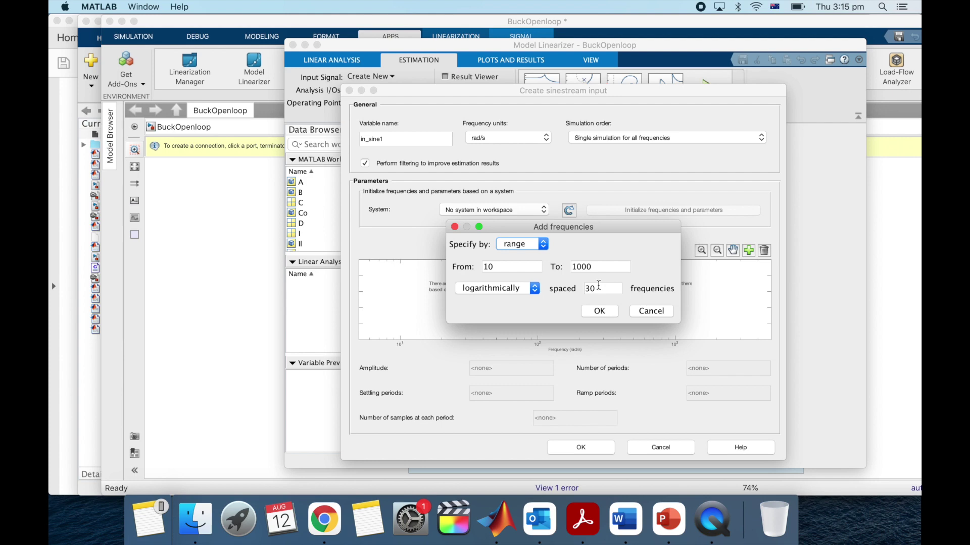
left_click(894, 247)
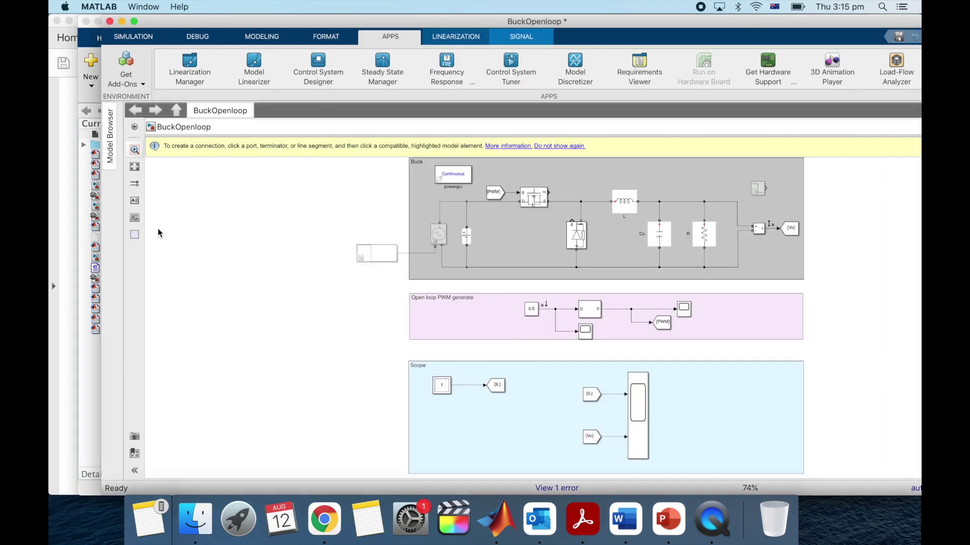
Run BuckTranTest.m to plot the analytical G_vo Bode diagram from 1e3 to 1e6 rad/s.
left_click(83, 397)
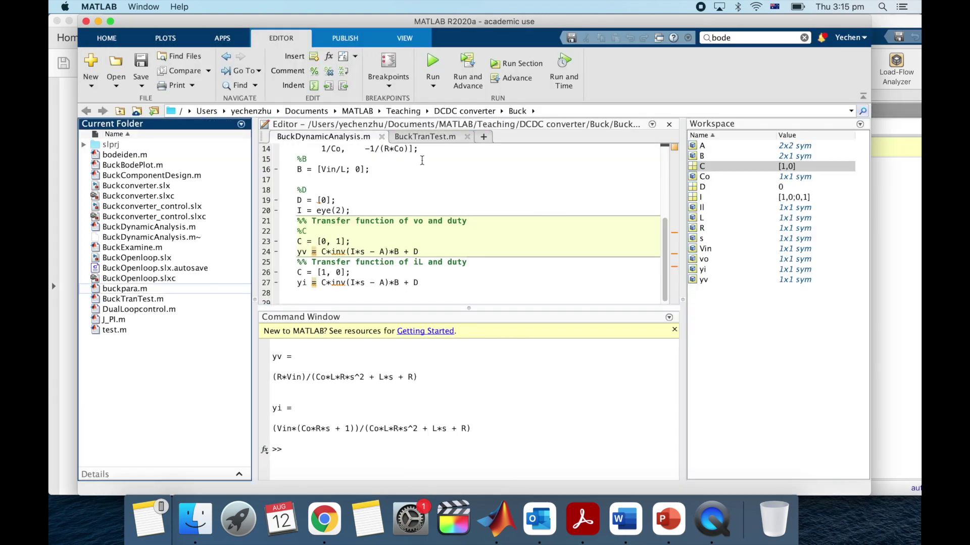
left_click(404, 137)
scroll(397, 220, "down", 1)
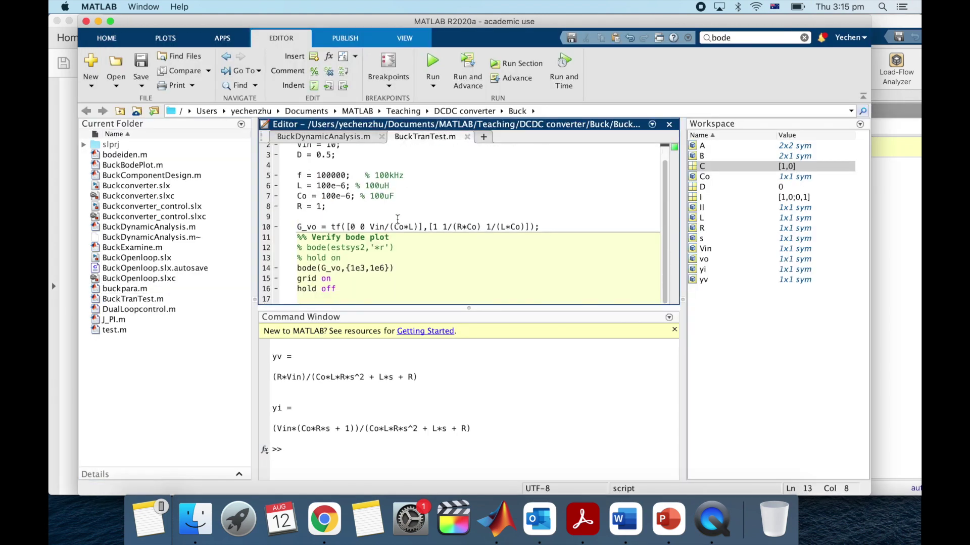
scroll(398, 220, "up", 1)
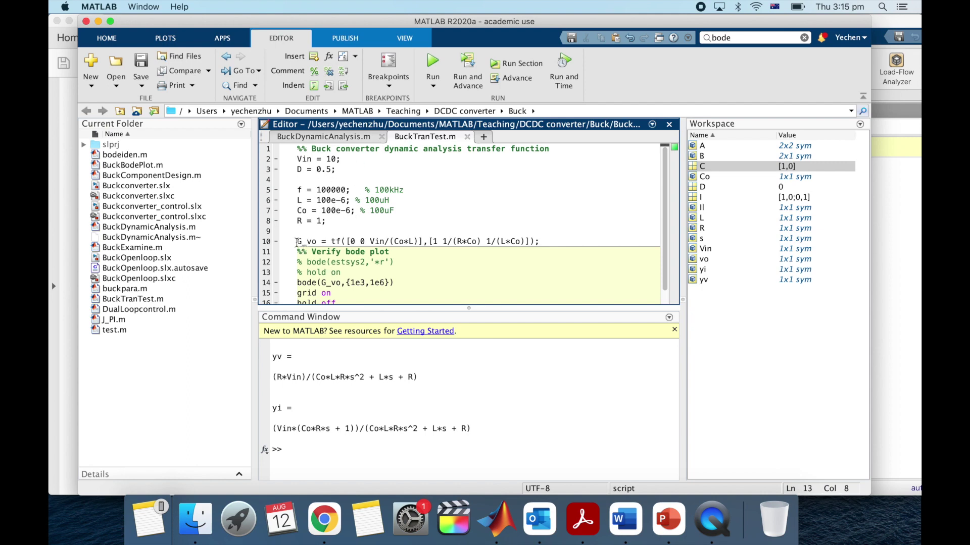
left_click_drag(297, 243, 549, 243)
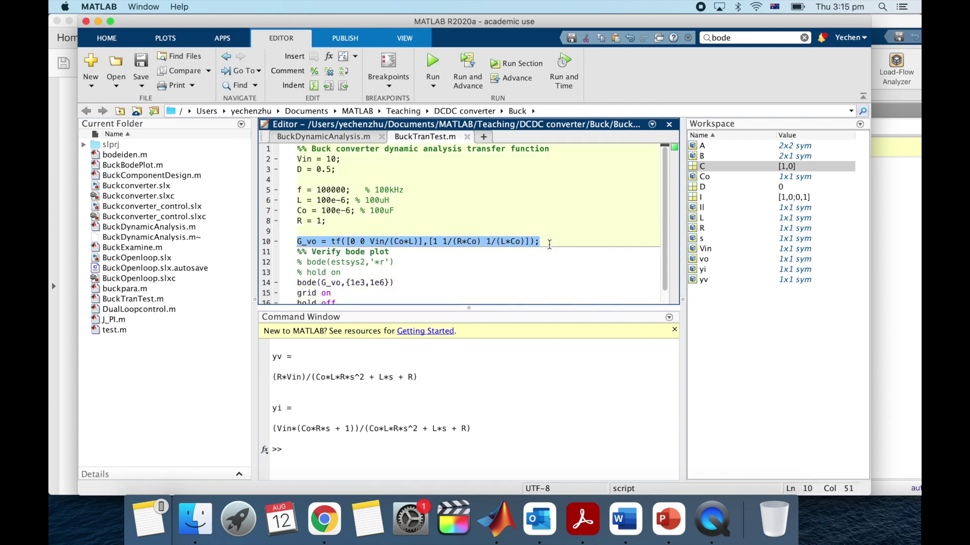
scroll(390, 250, "down", 1)
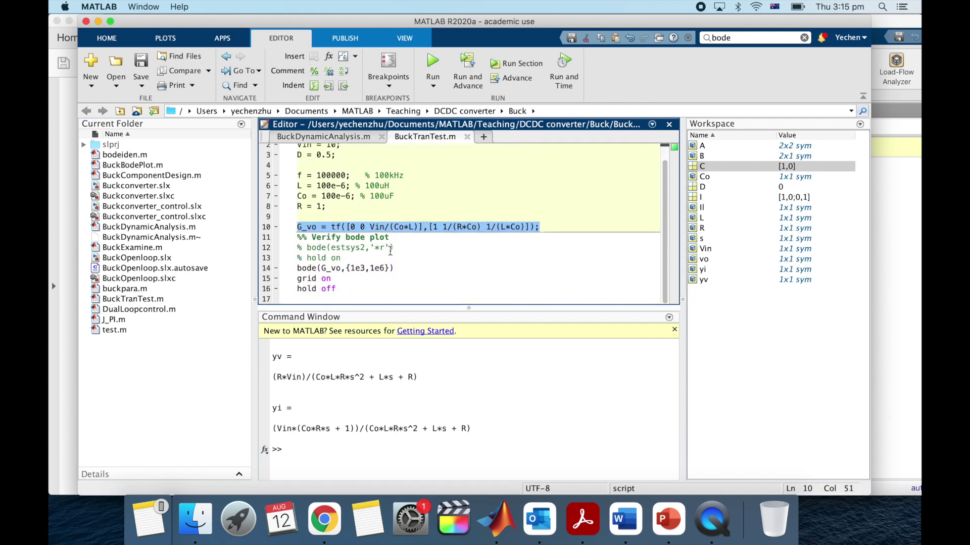
left_click(441, 67)
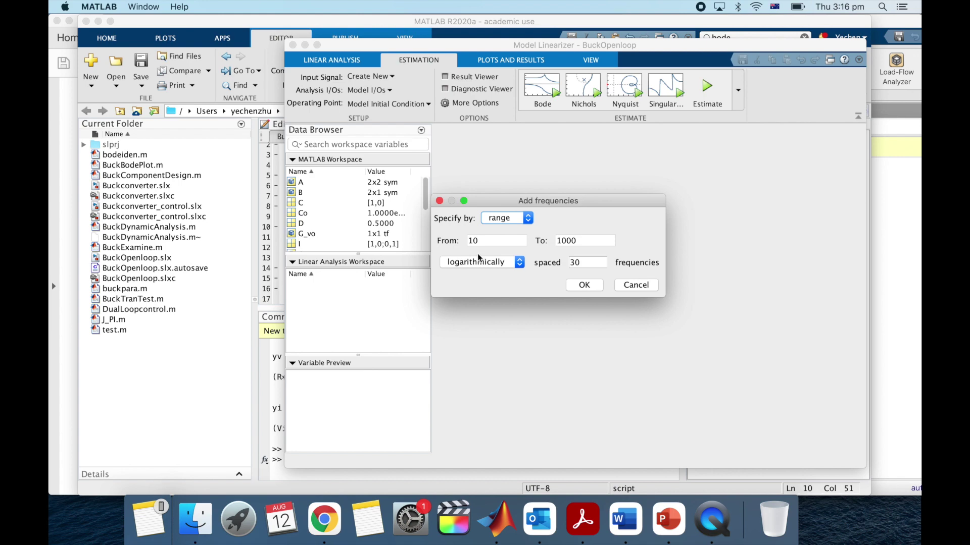
Change the sinestream frequency range to 1e3–1e6 rad/s.
left_click(488, 242)
key("BackSpace")
type("e3")
left_click(596, 239)
left_click_drag(596, 239, 539, 243)
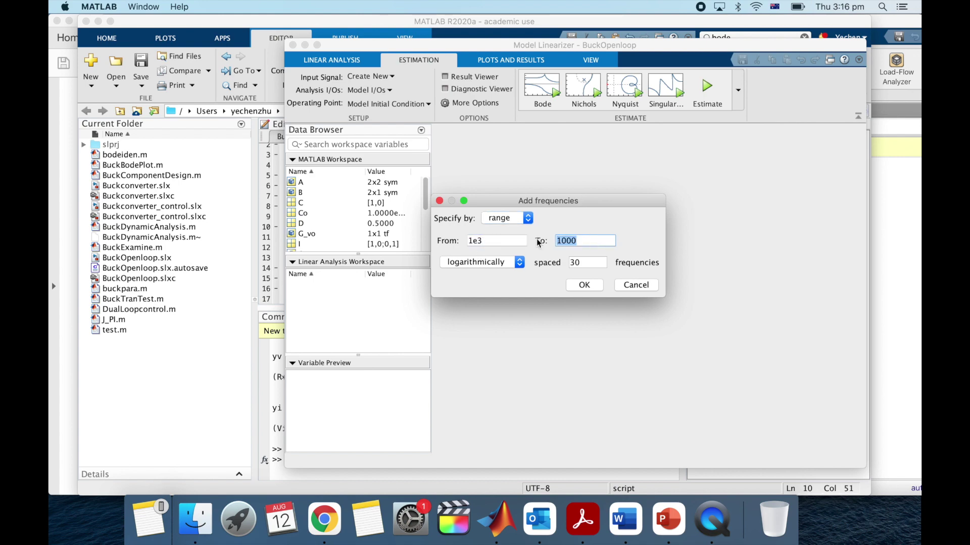
type("1e6")
left_click(579, 266)
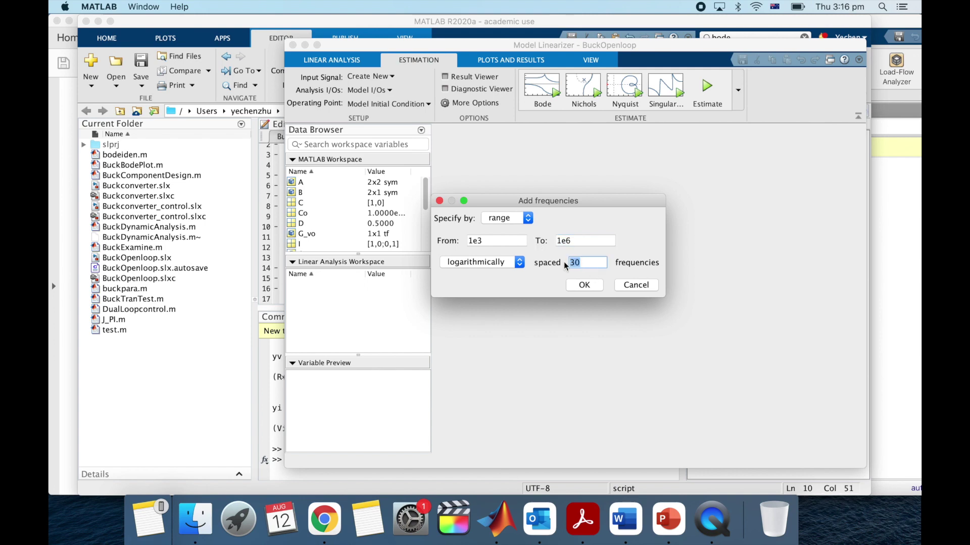
left_click(589, 287)
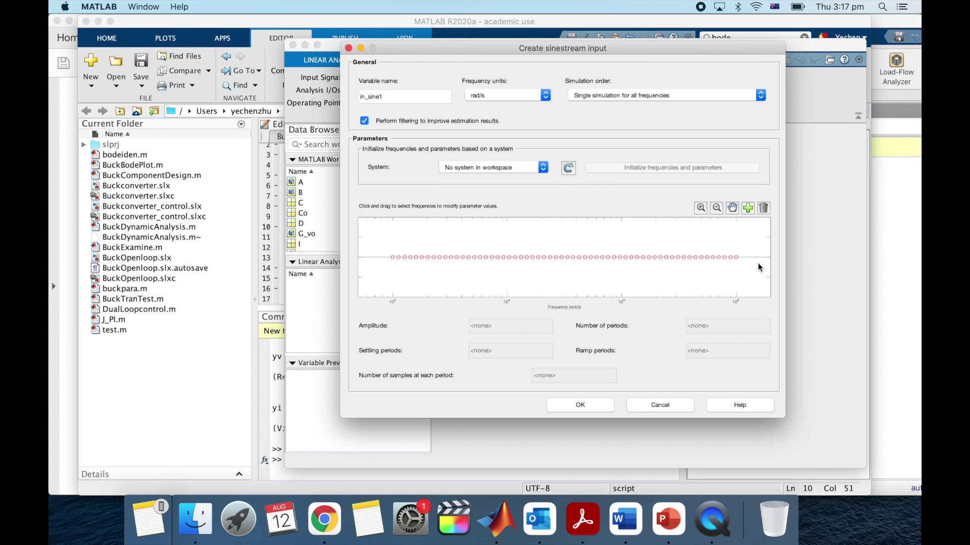
Set amplitude 0.05 for all frequency points, create in_sine1, and estimate the Bode response.
left_click_drag(758, 263, 754, 263)
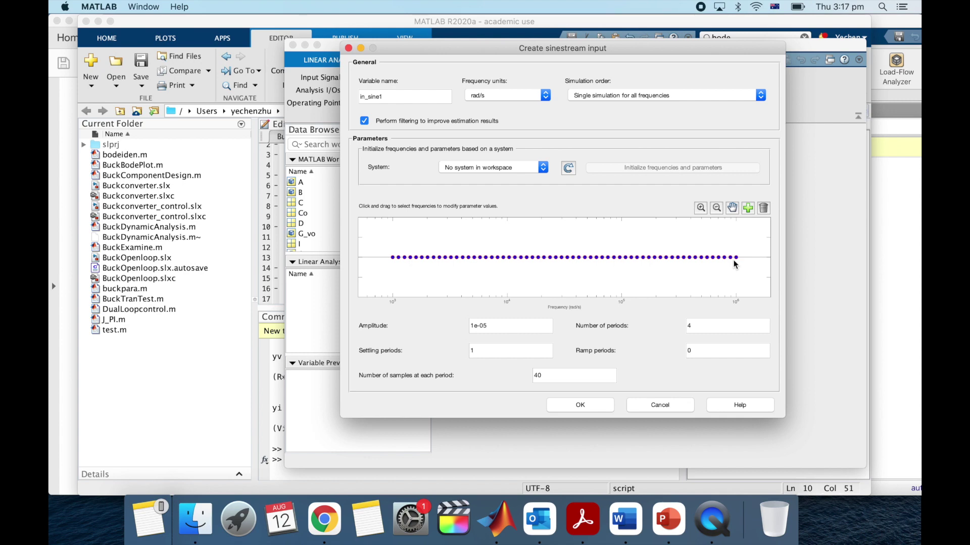
left_click(504, 323)
left_click_drag(504, 324, 385, 325)
type("0.05")
left_click(580, 409)
left_click(544, 95)
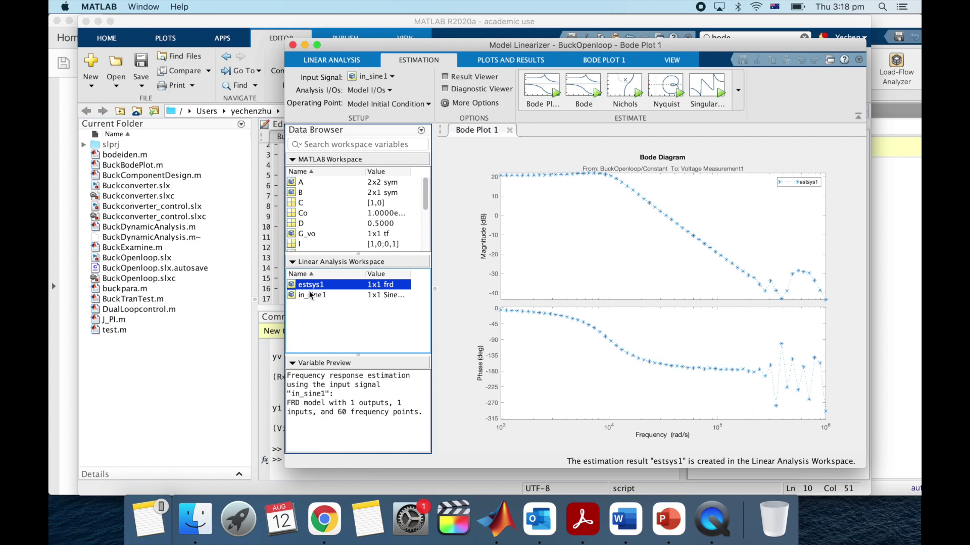
Drag estsys1 into the MATLAB workspace and bring the MATLAB window back.
left_click_drag(311, 290, 325, 231)
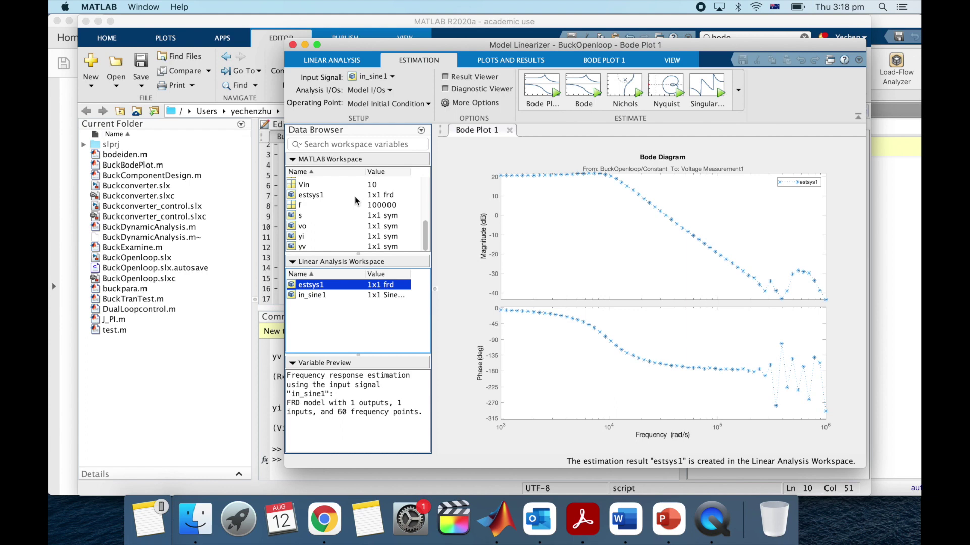
left_click(204, 367)
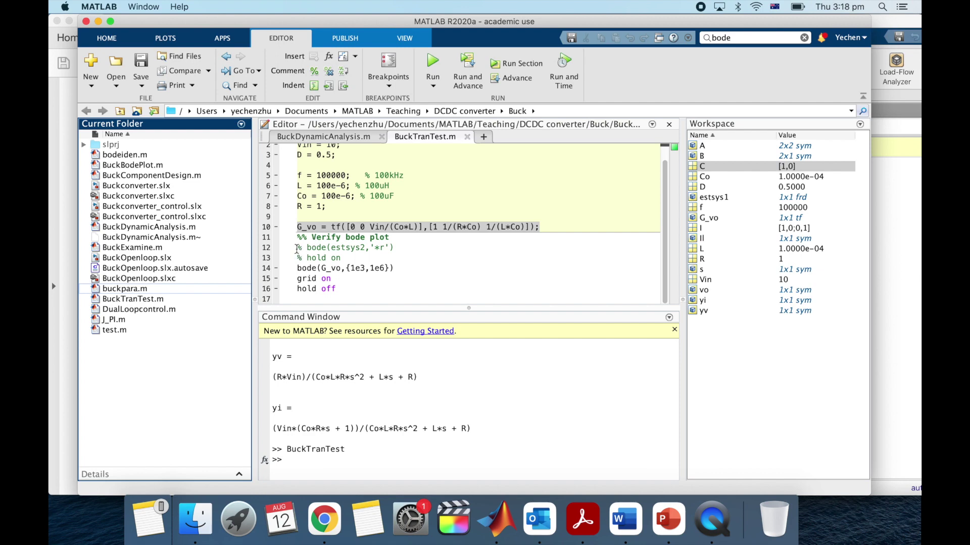
Uncomment the bode and hold on lines 12–13 in BuckTranTest.m and run it.
left_click_drag(297, 249, 371, 256)
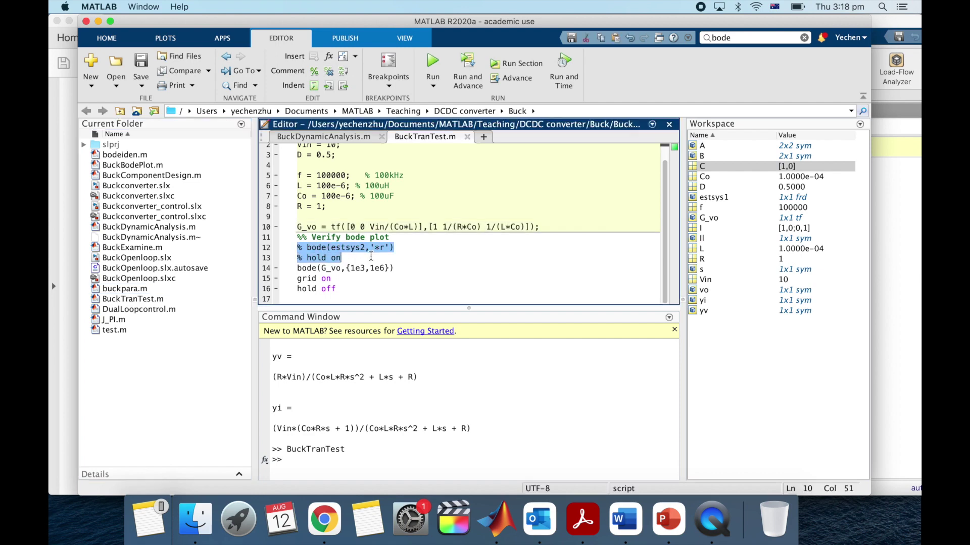
left_click(329, 72)
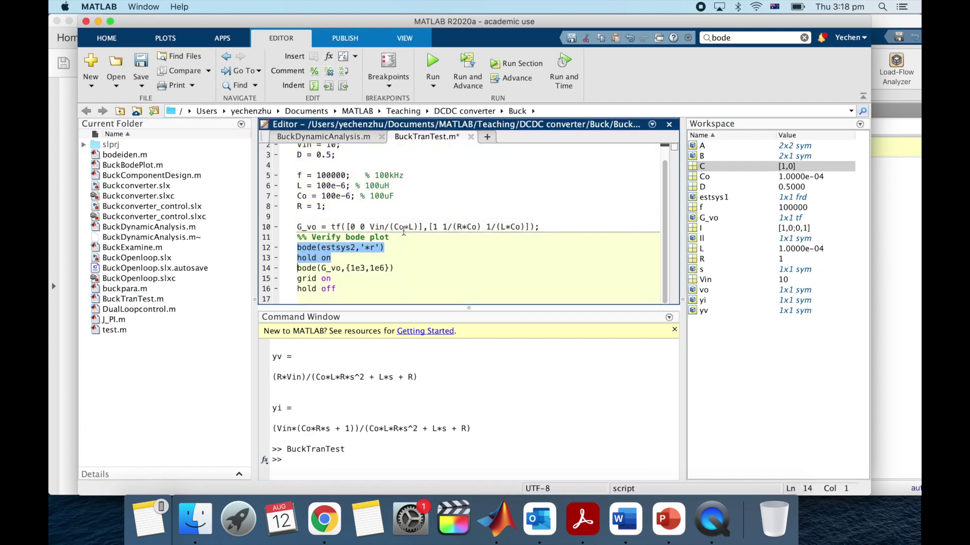
left_click(433, 63)
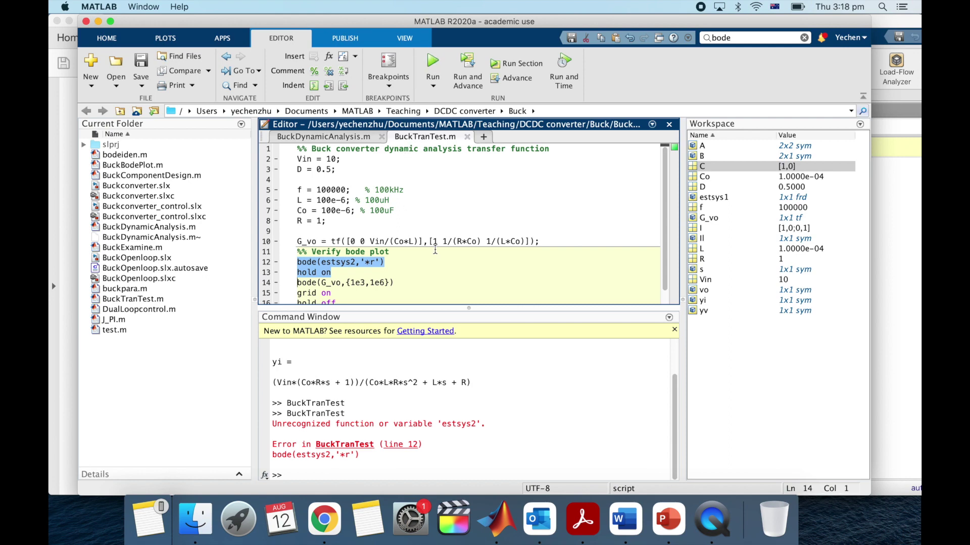
Change estsys2 to estsys1, rerun the script, and move and enlarge Figure 1.
scroll(435, 250, "down", 1)
left_click(355, 247)
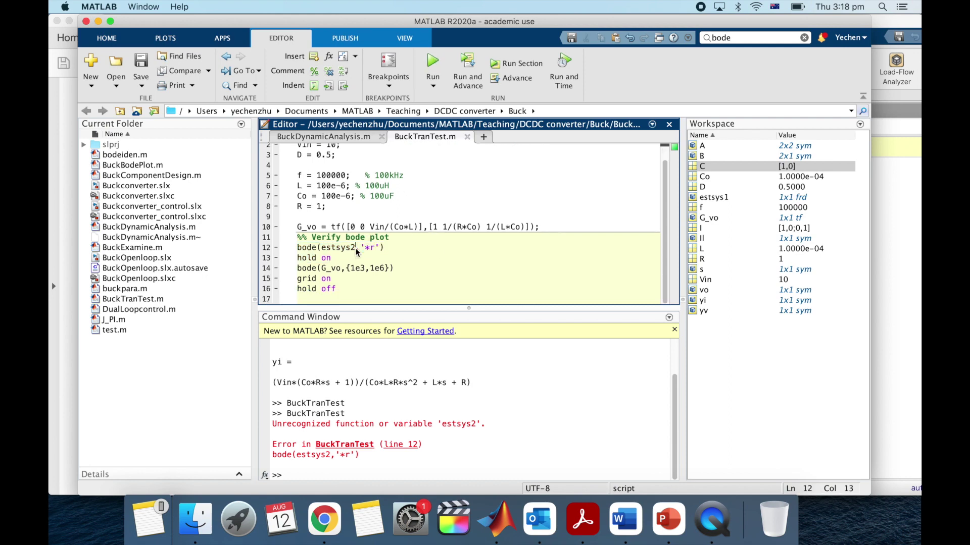
type("1")
left_click(432, 65)
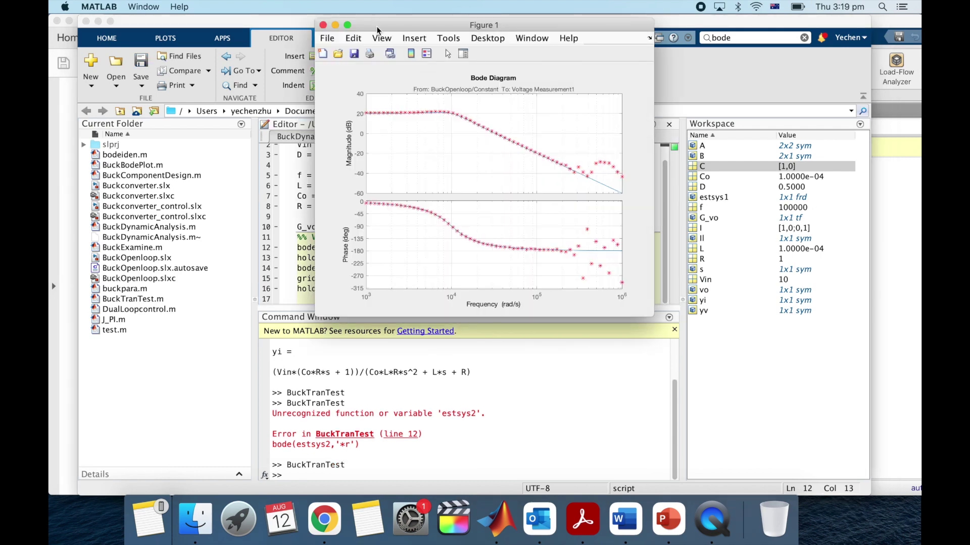
left_click_drag(377, 26, 318, 26)
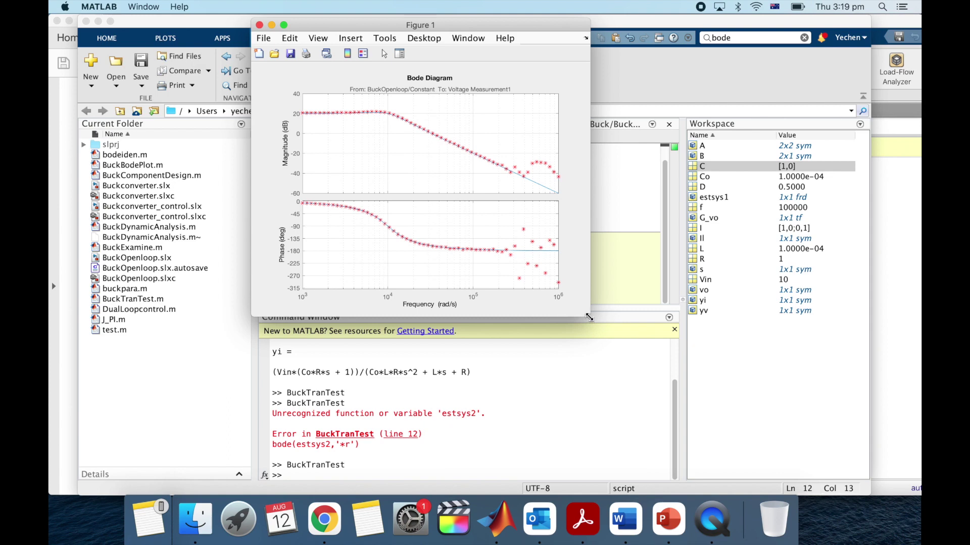
left_click_drag(590, 317, 767, 469)
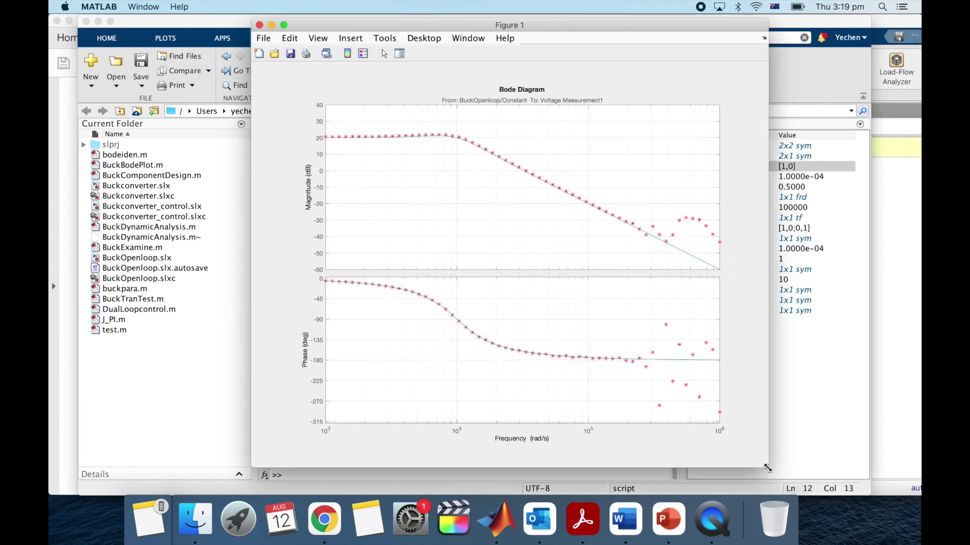